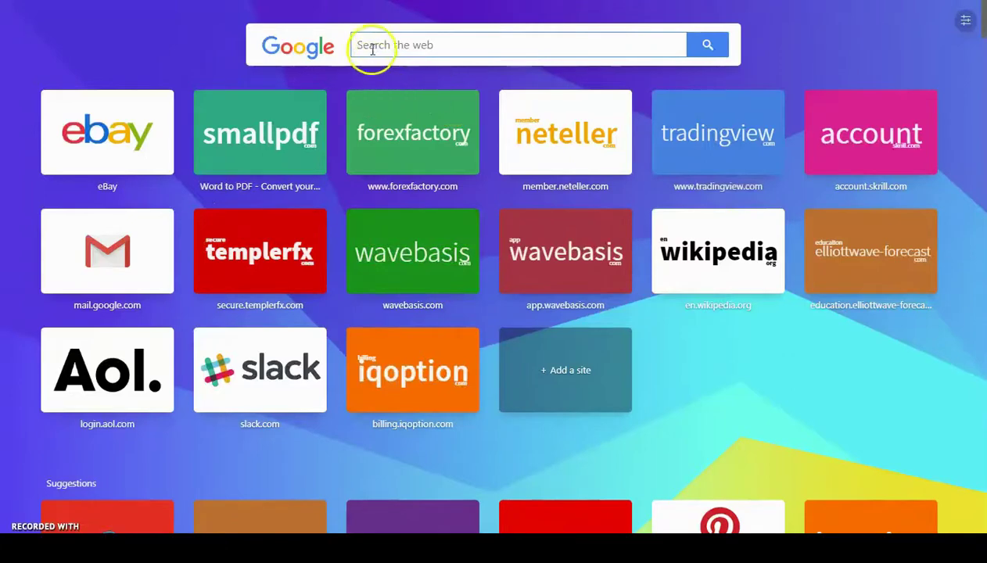
Step: Search the web for TEMPLER and open the TemplerFX members area login page
text(TEMPL)
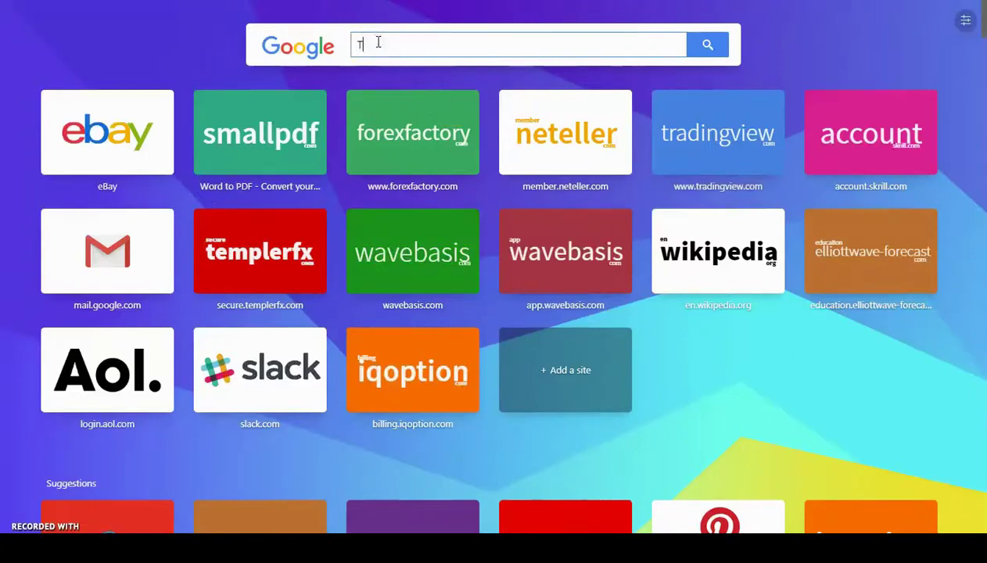
text(ER)
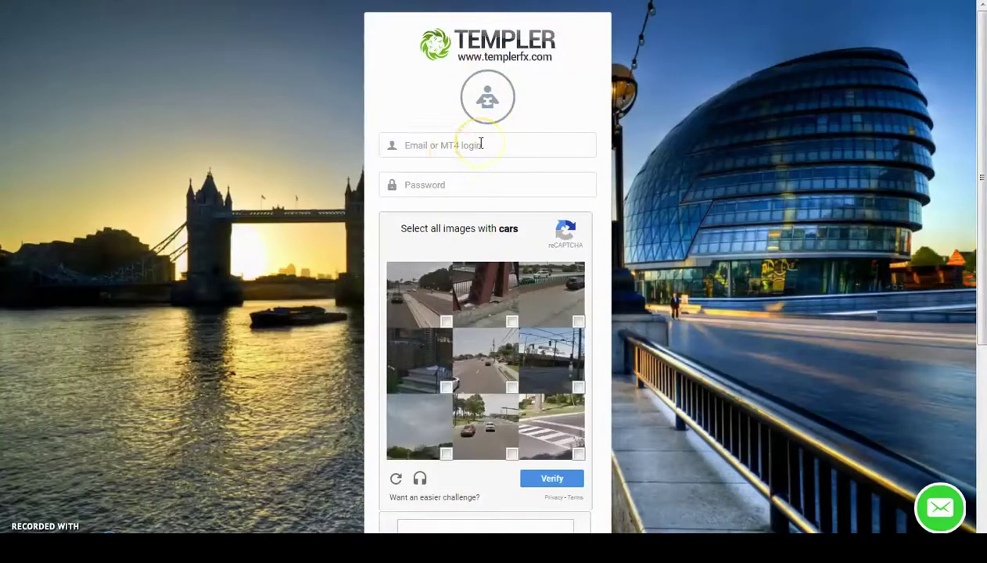
Step: Examine the TemplerFX login form, including its email and password fields, image challenge, and login and sign-up options
click(481, 144)
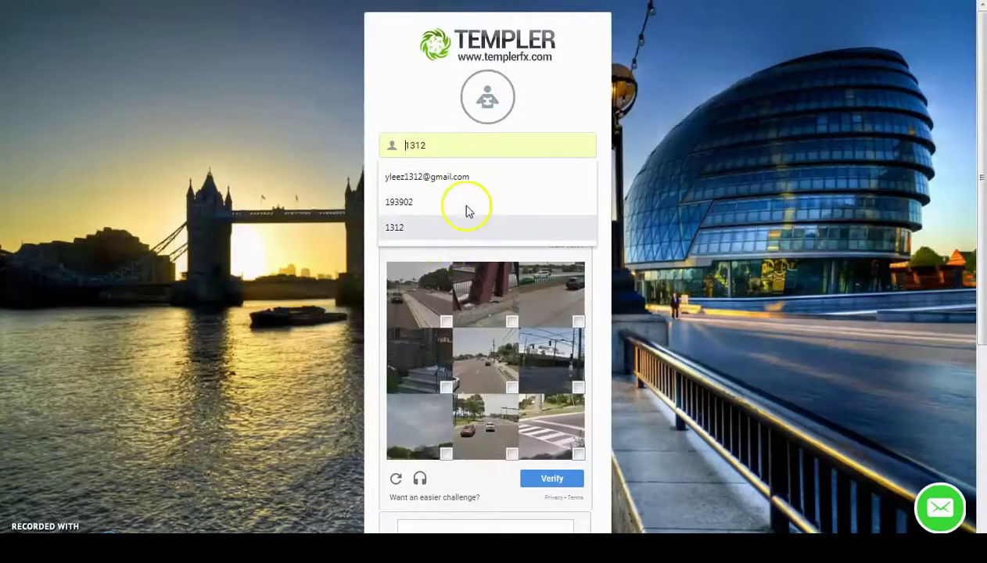
click(621, 144)
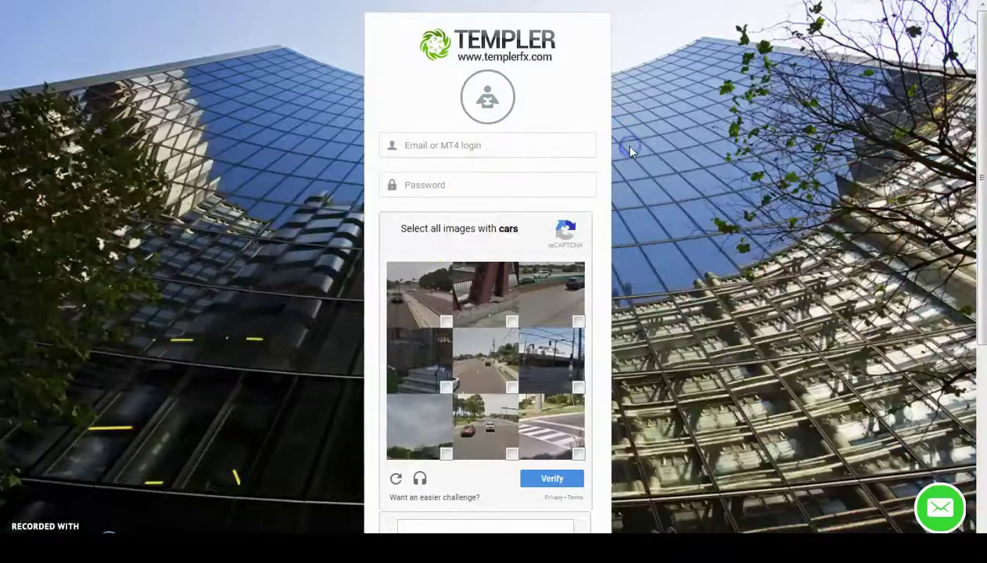
click(448, 185)
scroll(443, 188, down, 2)
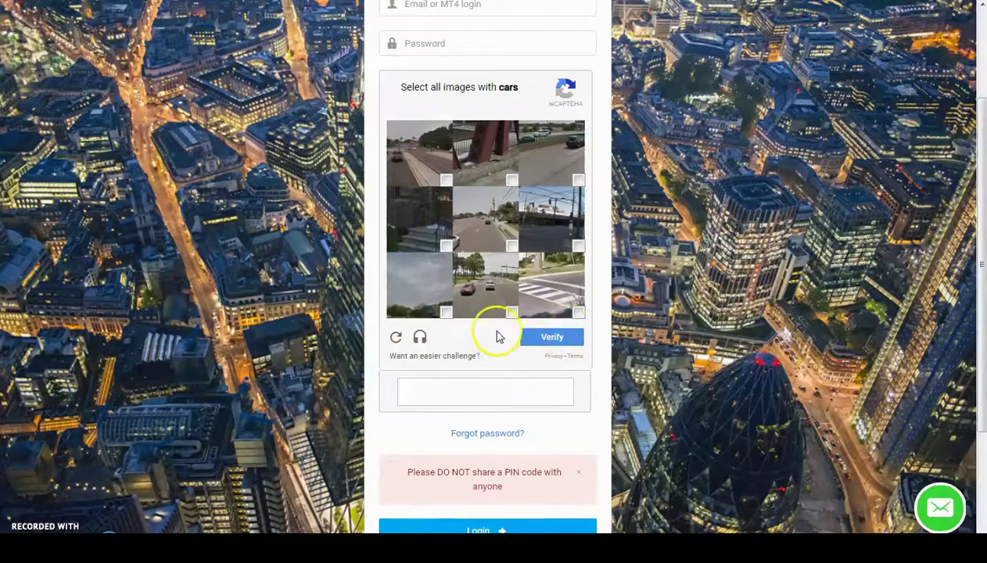
click(493, 167)
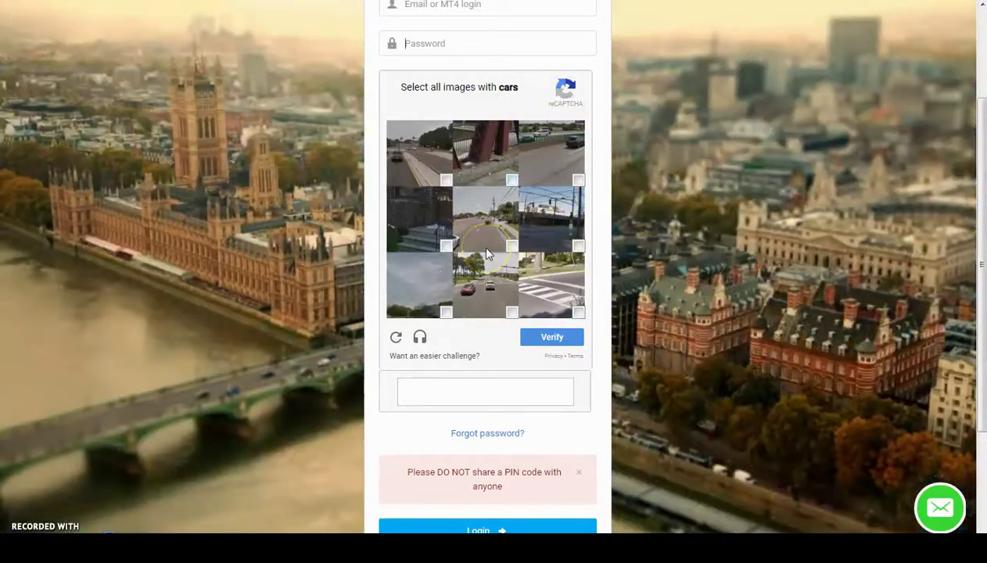
scroll(485, 252, down, 3)
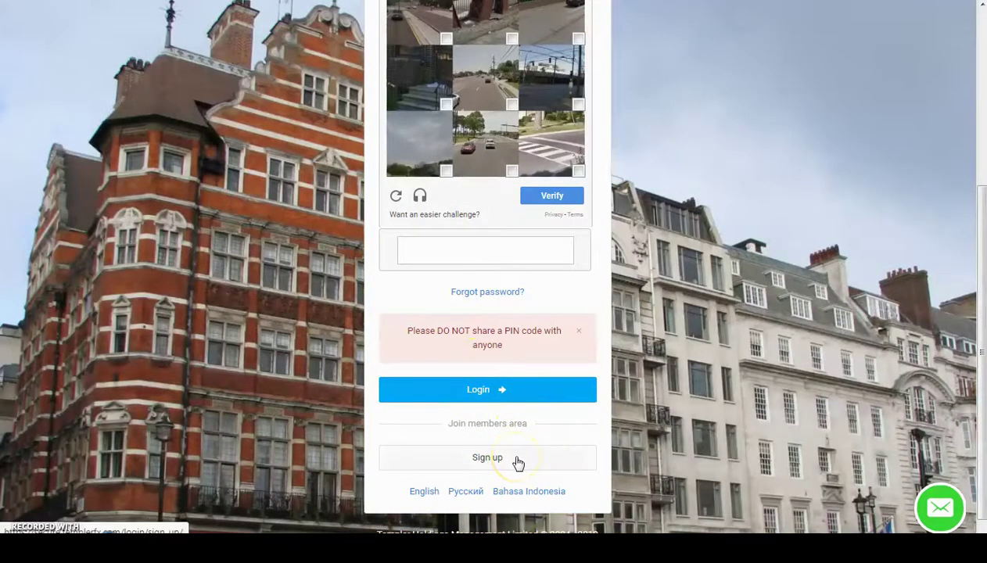
scroll(518, 463, up, 3)
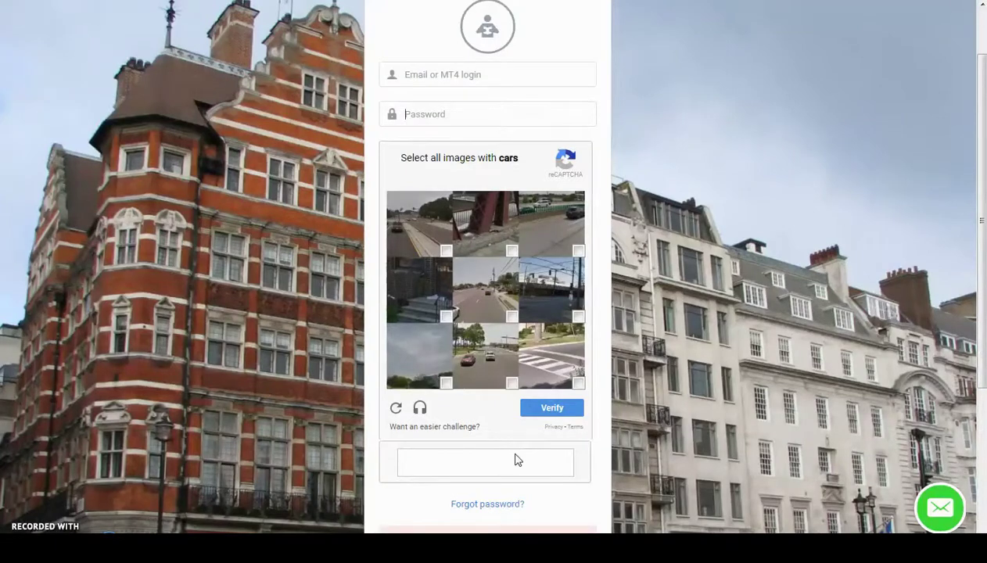
scroll(515, 459, up, 1)
click(515, 457)
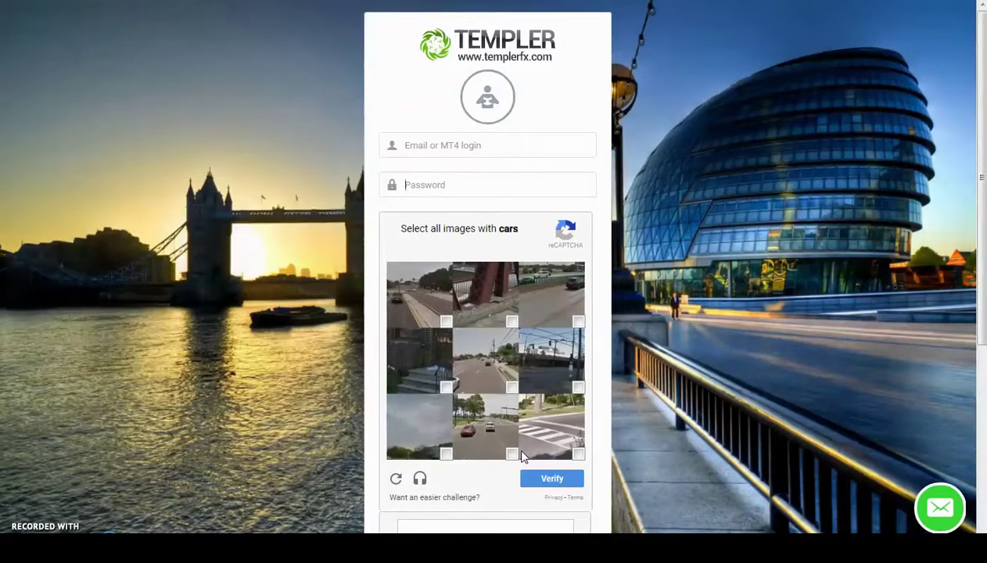
click(457, 188)
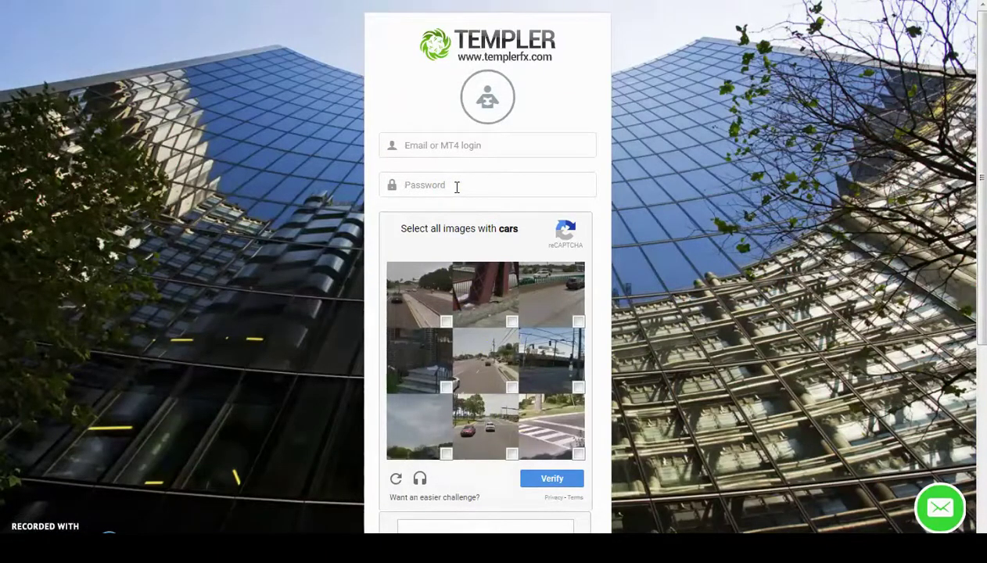
click(523, 67)
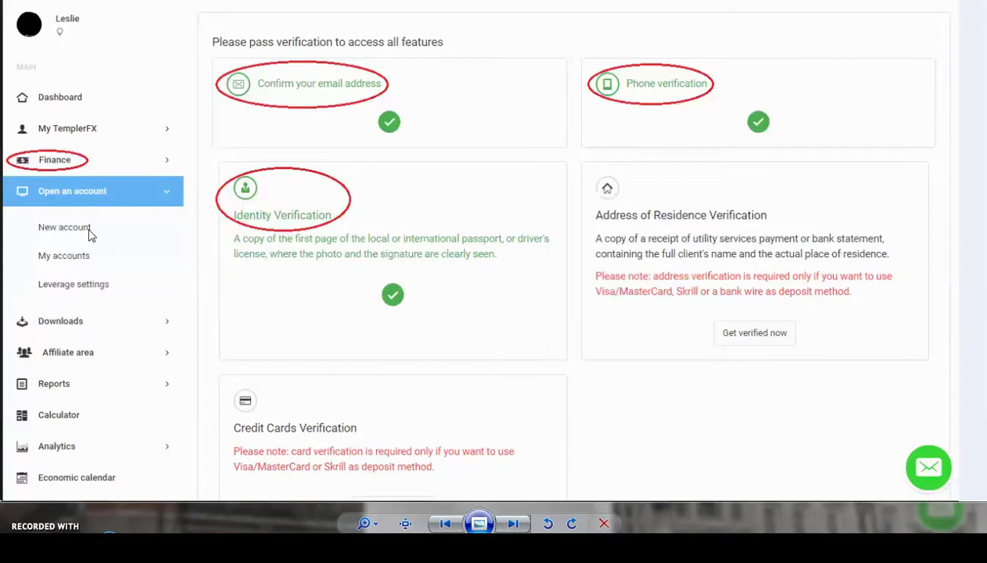
Step: Review the account-opening options in the members area picture, and view the picture of the associated accounts list
click(88, 231)
mouse_move(74, 254)
mouse_down()
mouse_move(69, 295)
mouse_move(93, 289)
mouse_move(88, 297)
mouse_up()
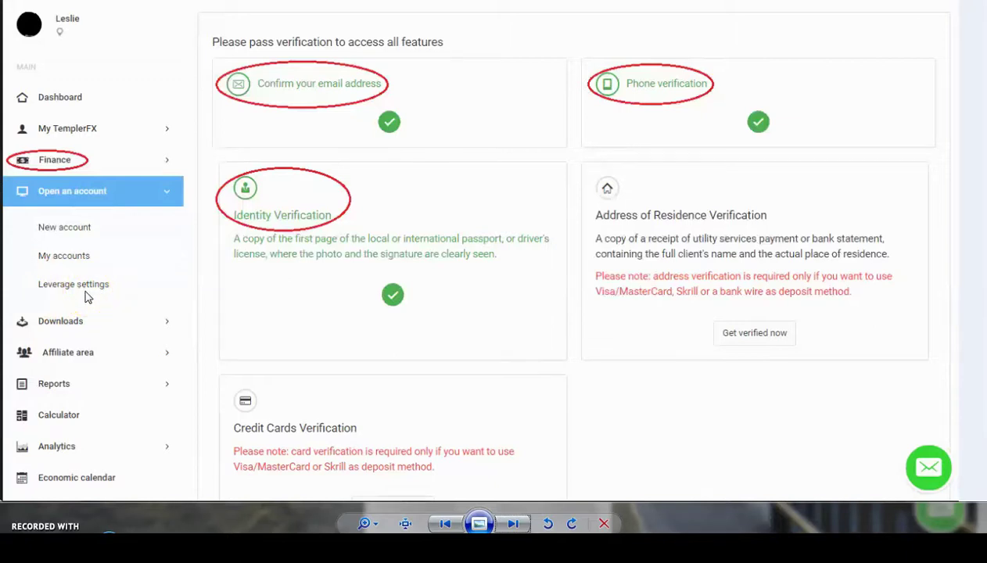
mouse_move(86, 295)
mouse_down()
mouse_move(61, 281)
mouse_move(51, 292)
mouse_move(97, 282)
mouse_move(73, 289)
mouse_up()
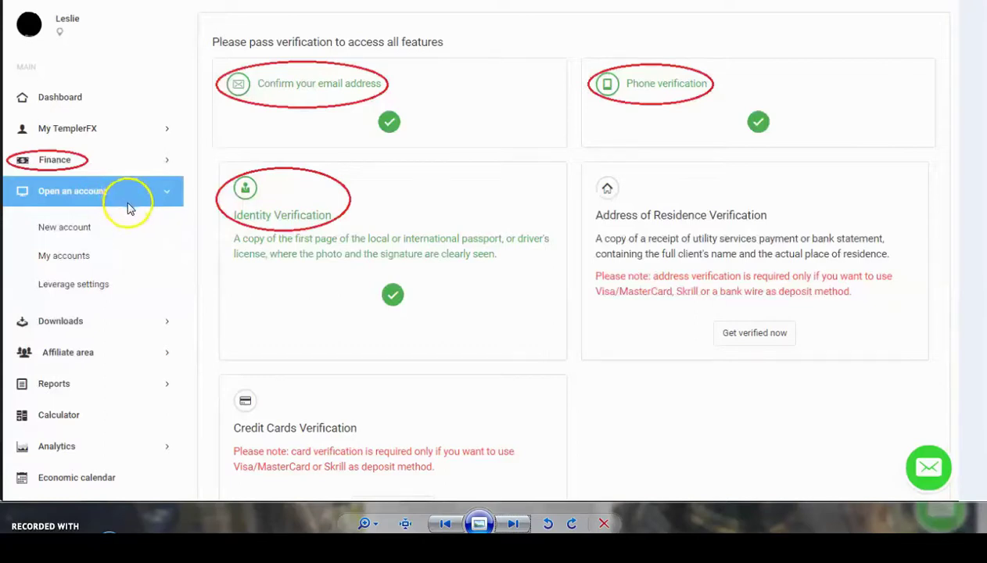
click(446, 523)
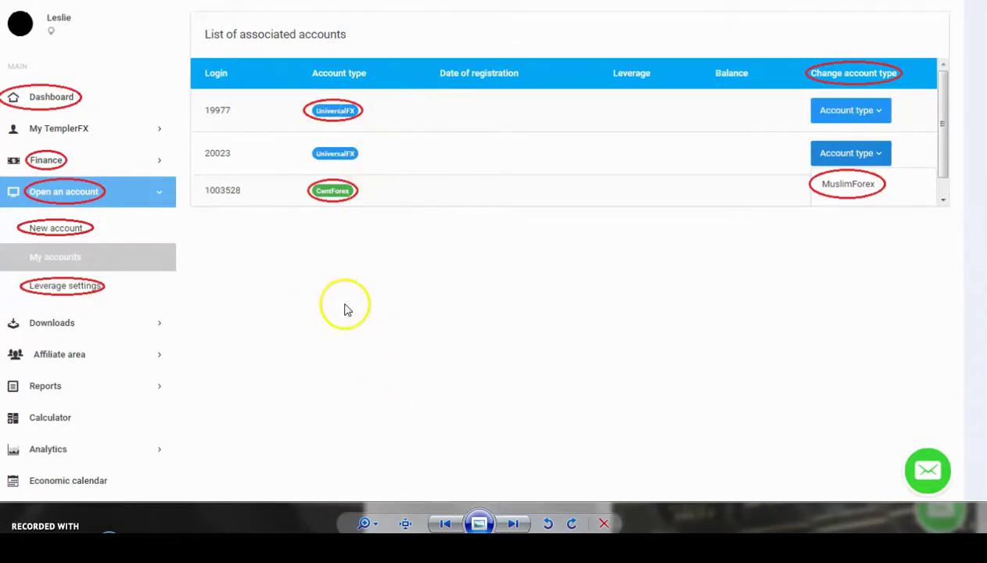
click(391, 470)
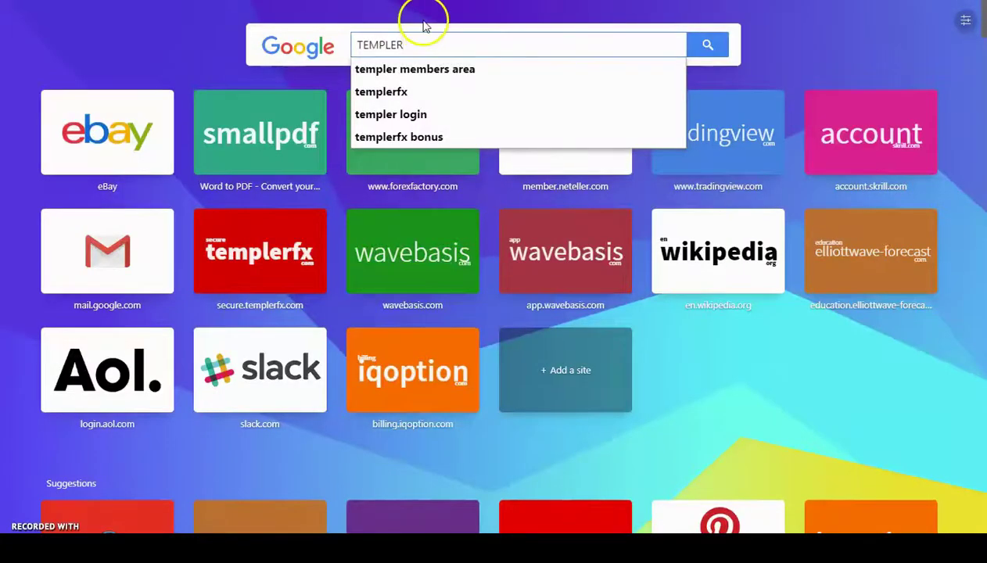
Step: Replace the web search text with METATRADE and open the MetaTrader 4 website
drag(409, 45, 353, 44)
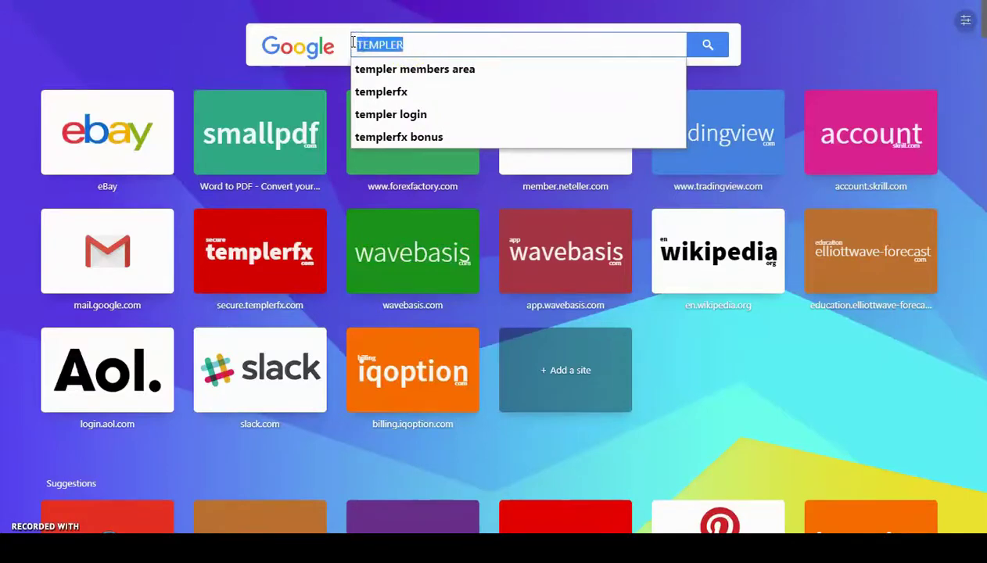
text(MT )
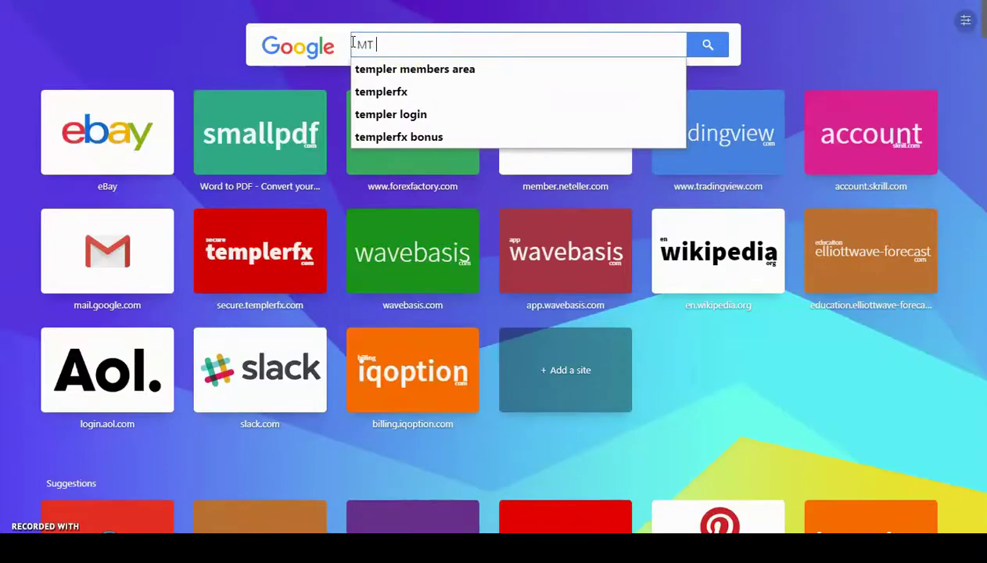
text(T)
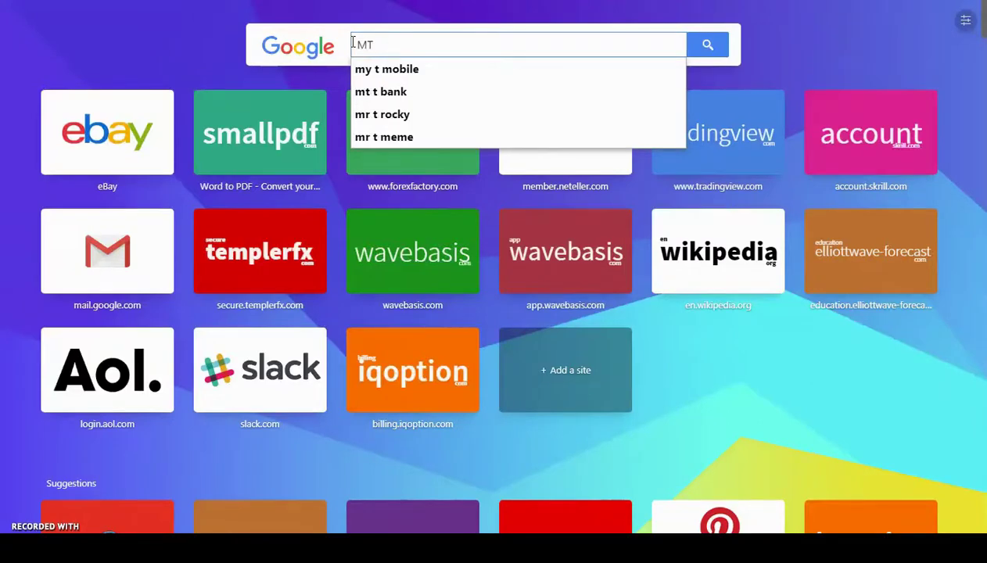
key(BackSpace)
key(BackSpace)
key(BackSpace)
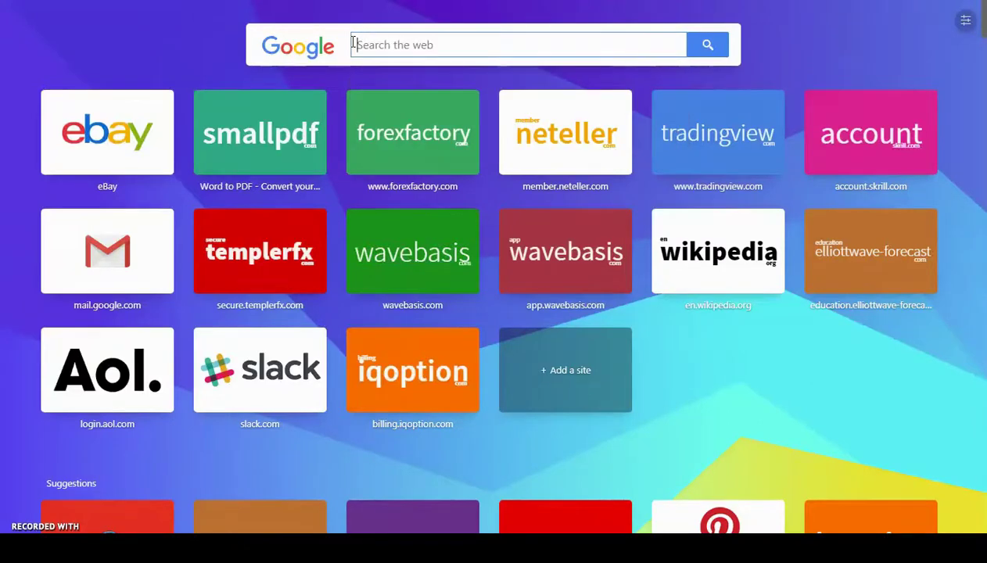
text(METATRADE)
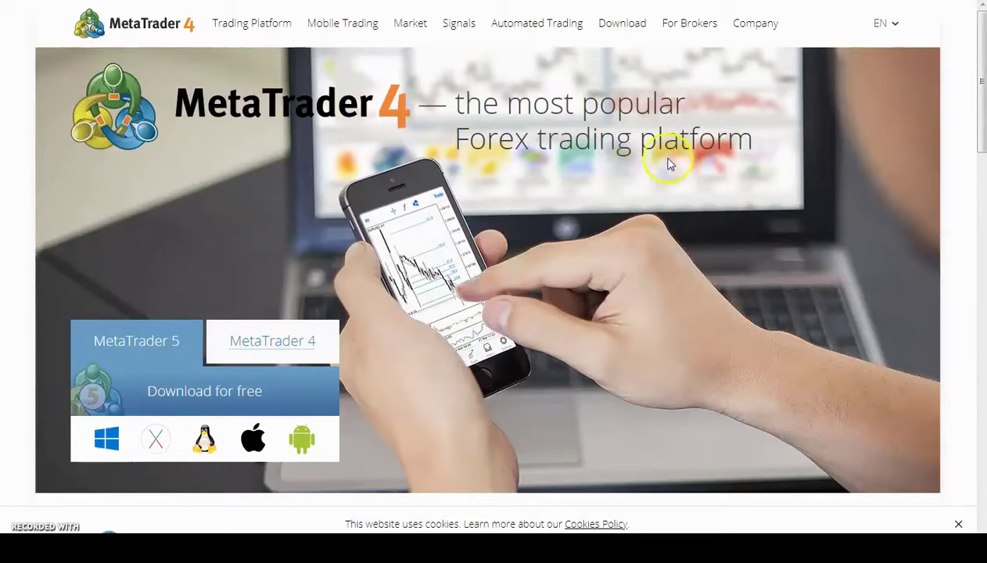
Step: Open the MetaTrader 4 page of the Trading Platform section and look over its trading terminal preview
click(461, 176)
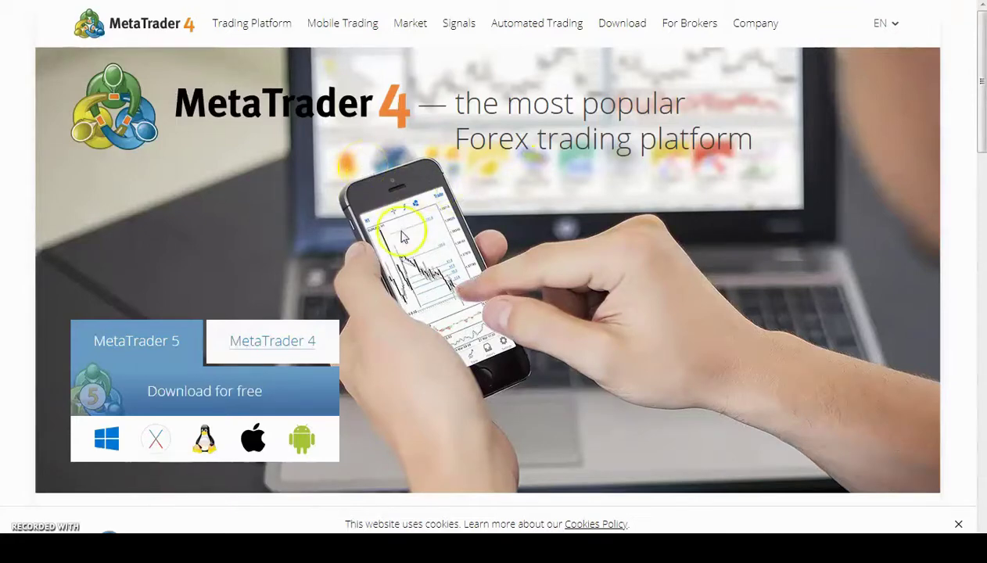
click(259, 22)
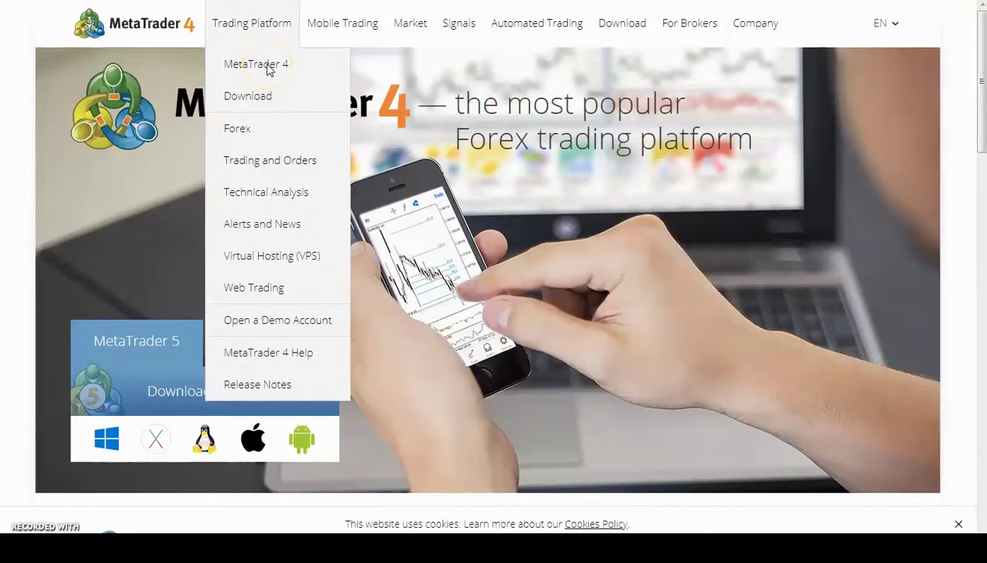
click(266, 69)
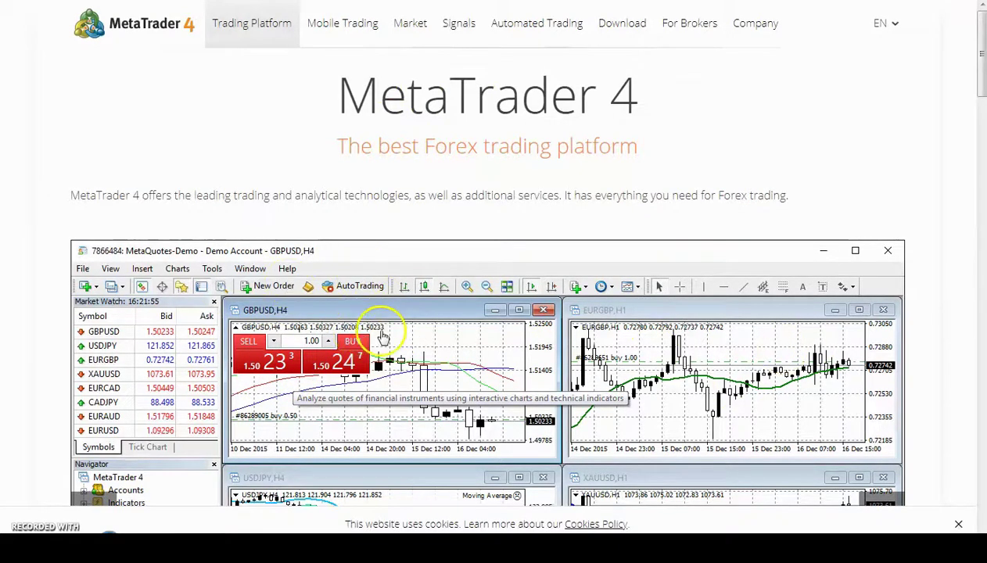
scroll(392, 342, down, 1)
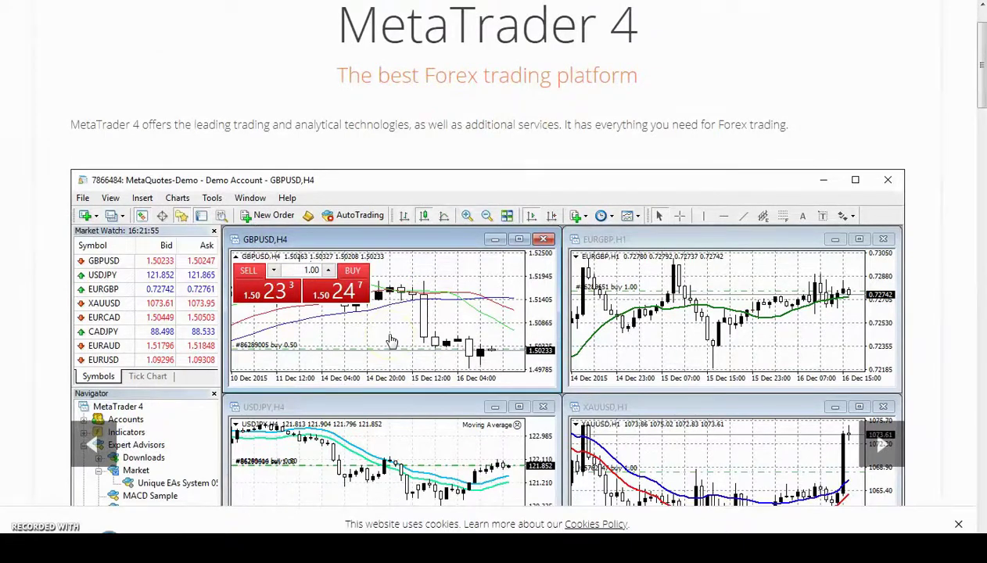
scroll(392, 342, down, 3)
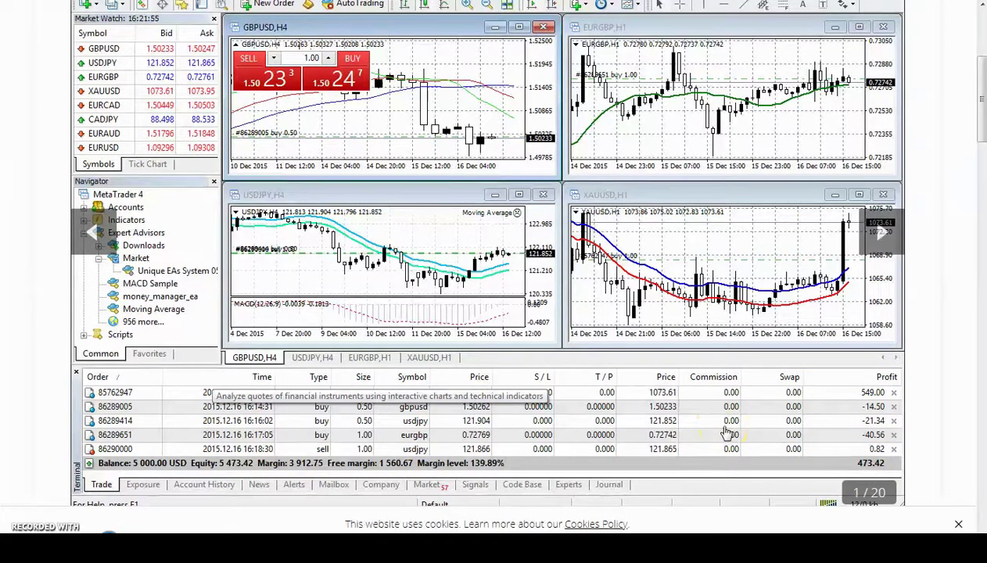
scroll(567, 379, up, 3)
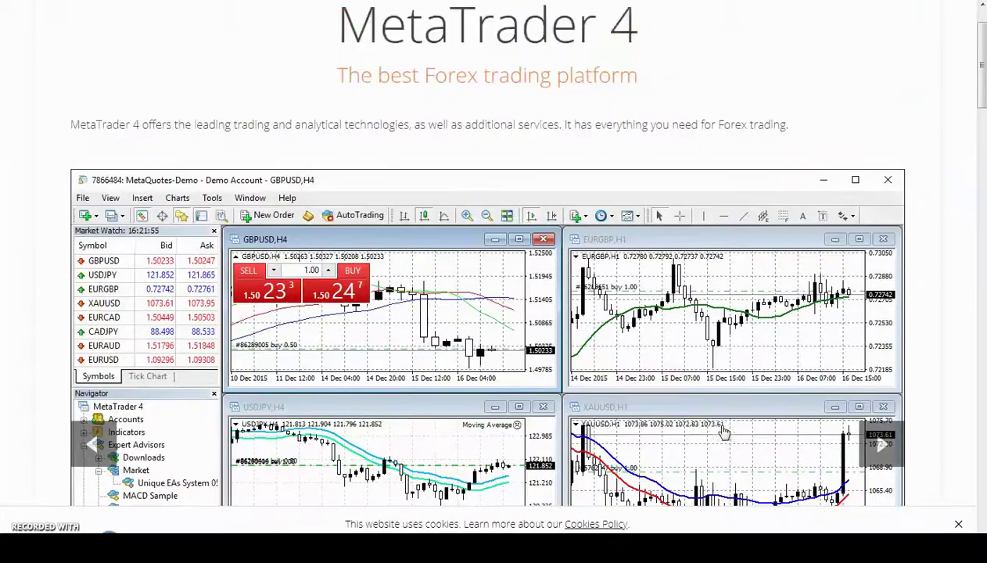